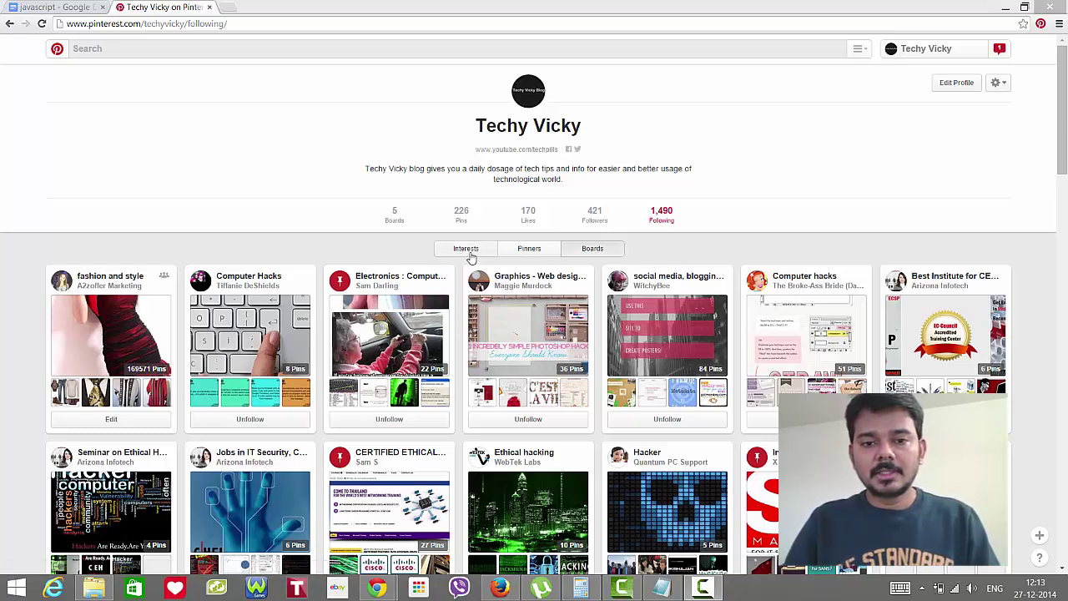
# - Switch to the followed Boards list and open the Computer hacks board (51 pins, 30,706 followers)
pyautogui.click(596, 250)
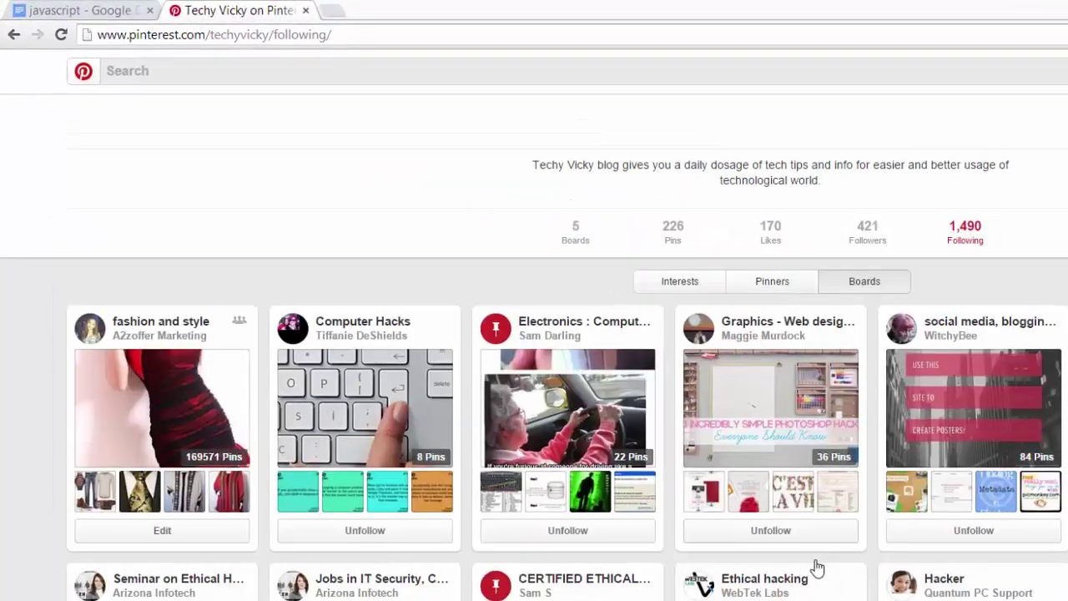
pyautogui.scroll(-5, 822, 576)
pyautogui.scroll(4, 822, 575)
pyautogui.scroll(2, 826, 576)
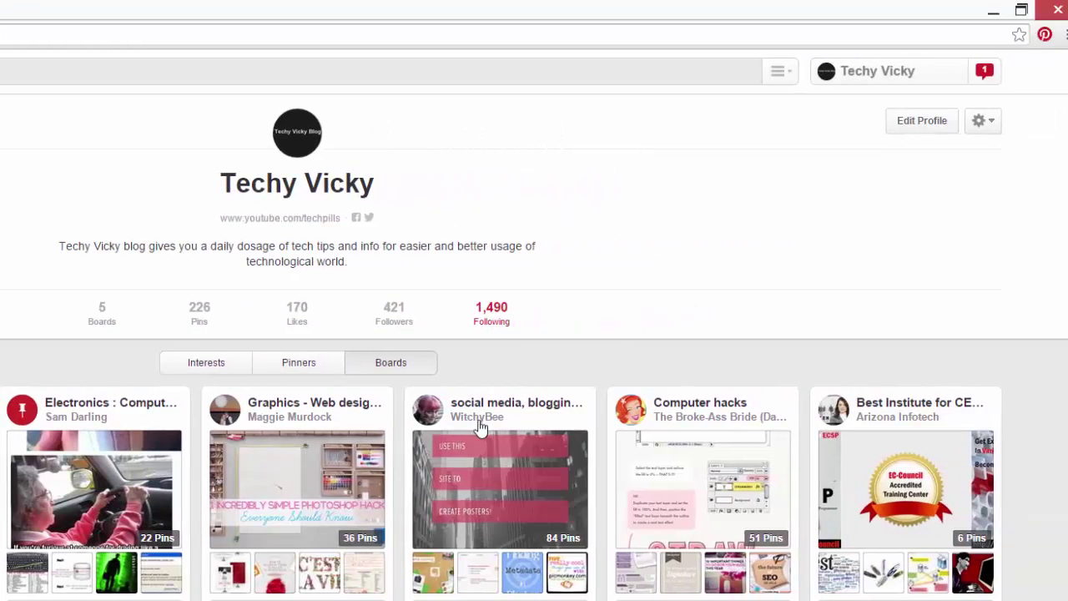
pyautogui.click(703, 440)
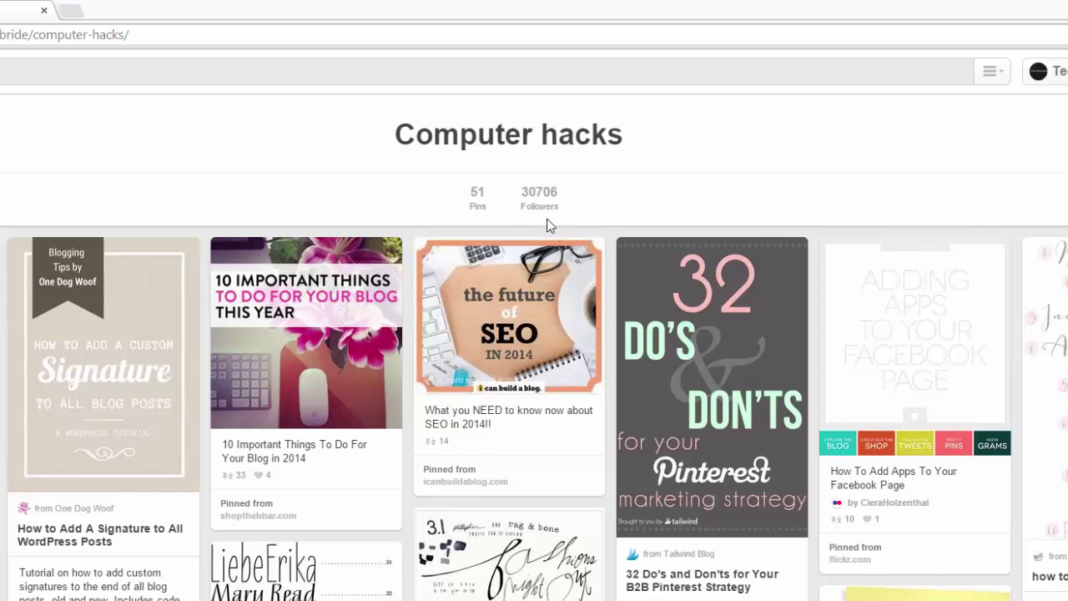
pyautogui.moveTo(509, 317)
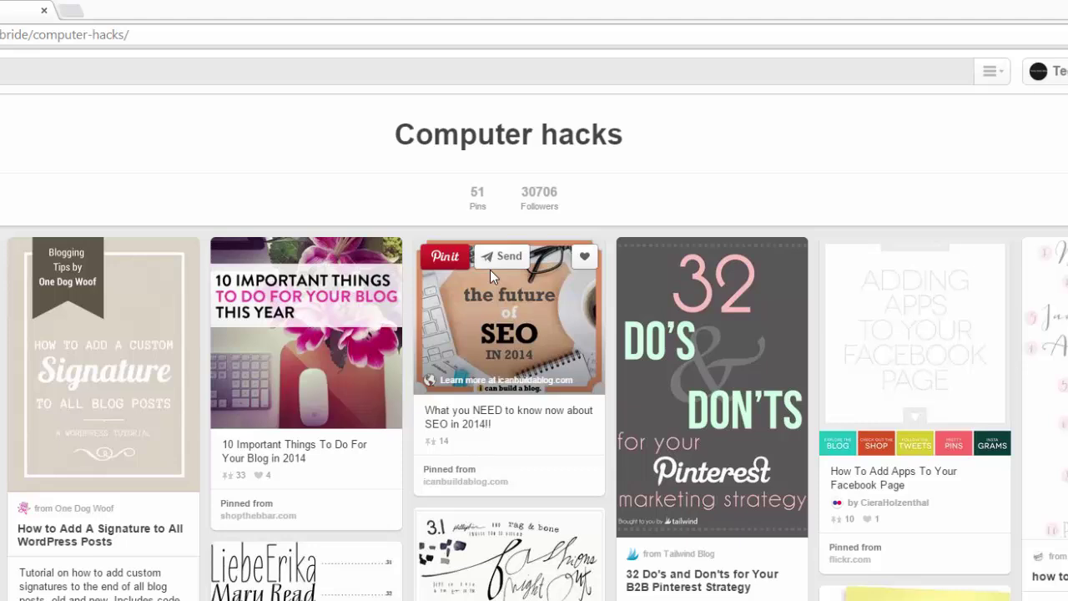
# - Open the Computer hacks board's followers list and scroll to its bottom
pyautogui.click(536, 201)
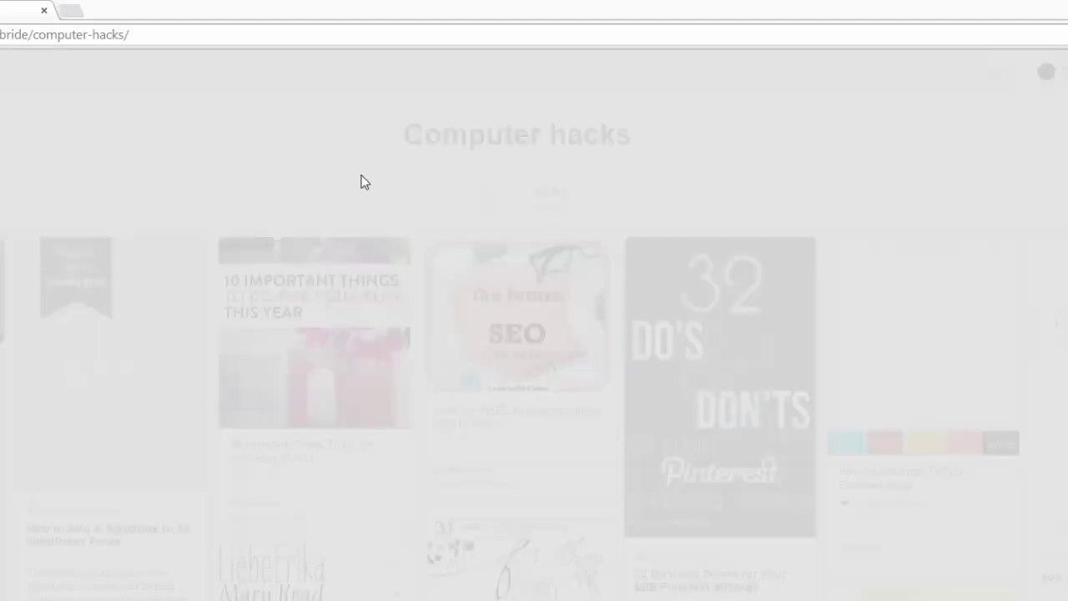
pyautogui.scroll(-2, 495, 224)
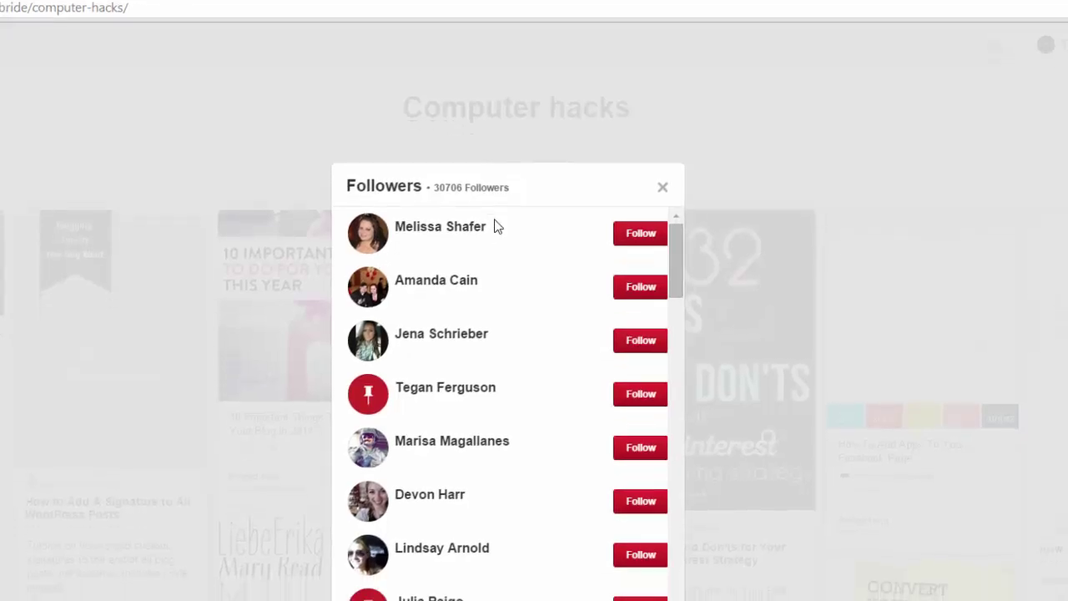
pyautogui.scroll(-2, 526, 188)
pyautogui.scroll(-5, 515, 229)
pyautogui.scroll(-5, 515, 230)
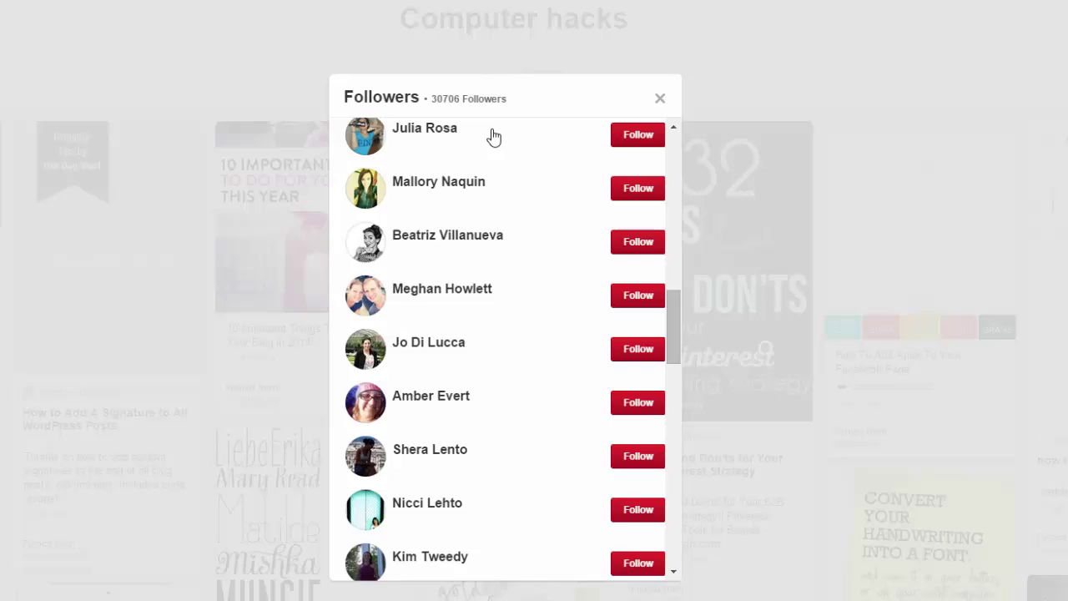
pyautogui.scroll(-5, 517, 184)
pyautogui.scroll(-5, 546, 229)
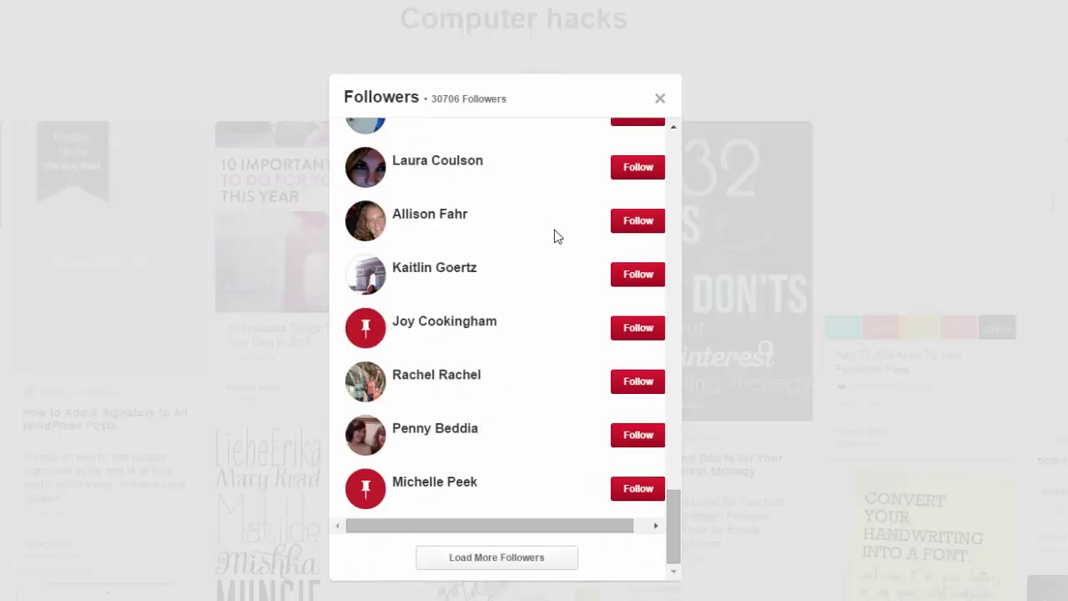
# - Load three more batches of followers into the list
pyautogui.click(522, 564)
pyautogui.scroll(-10, 610, 356)
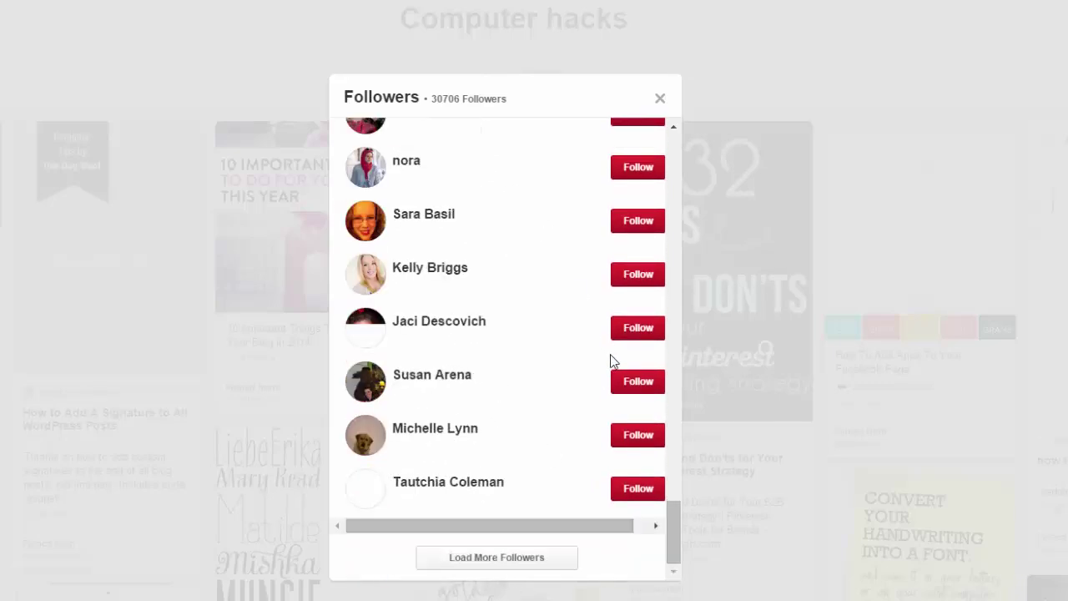
pyautogui.click(524, 566)
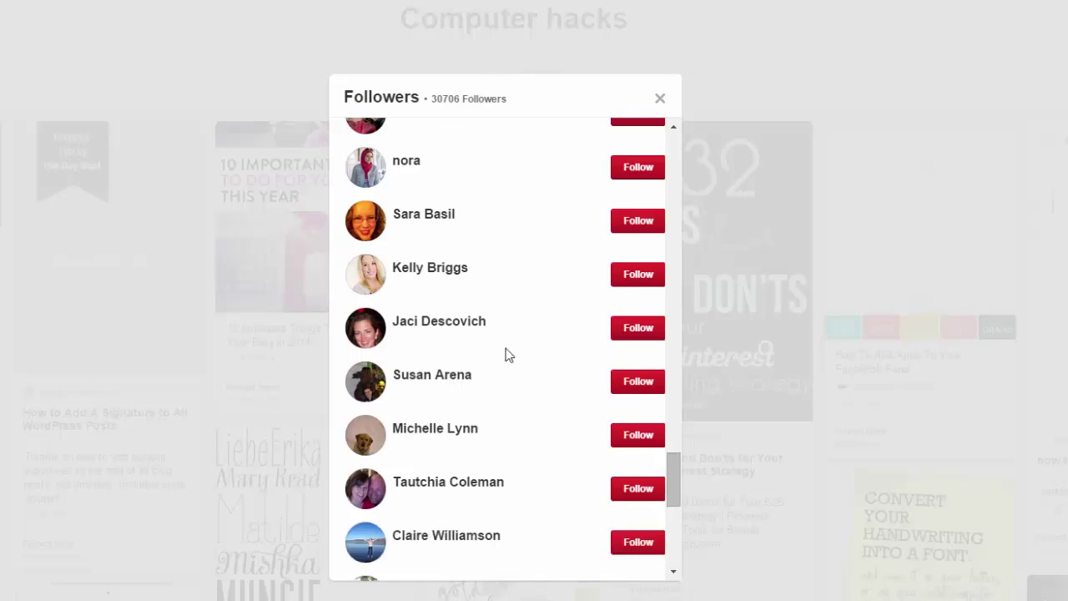
pyautogui.scroll(-10, 493, 317)
pyautogui.click(529, 563)
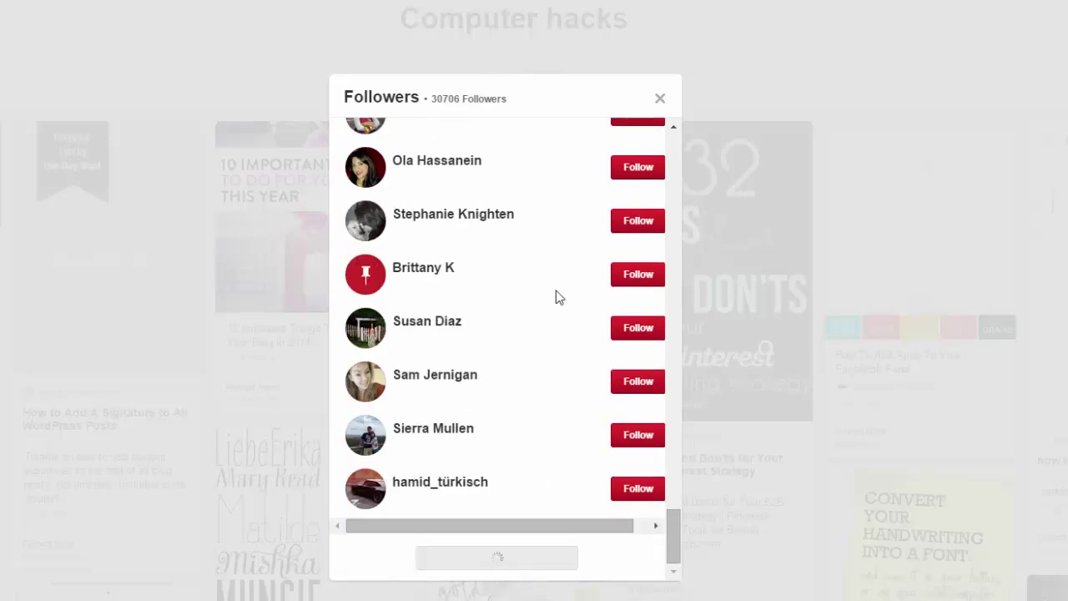
pyautogui.scroll(-3, 550, 334)
pyautogui.scroll(-3, 540, 360)
# - Load two further batches of followers, then scroll back up the list
pyautogui.click(534, 565)
pyautogui.scroll(-3, 489, 326)
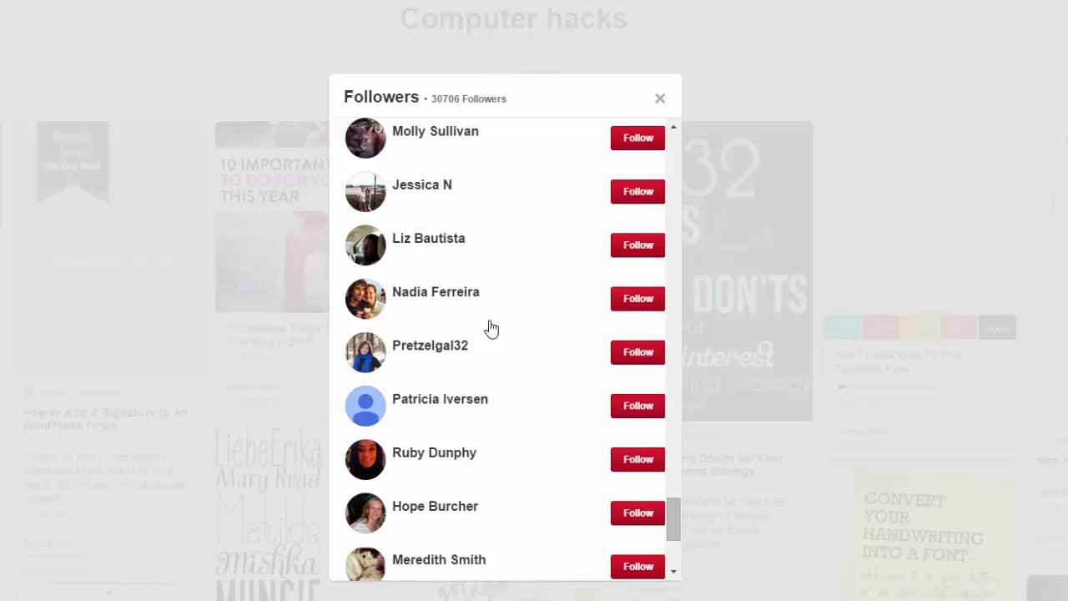
pyautogui.scroll(-3, 489, 327)
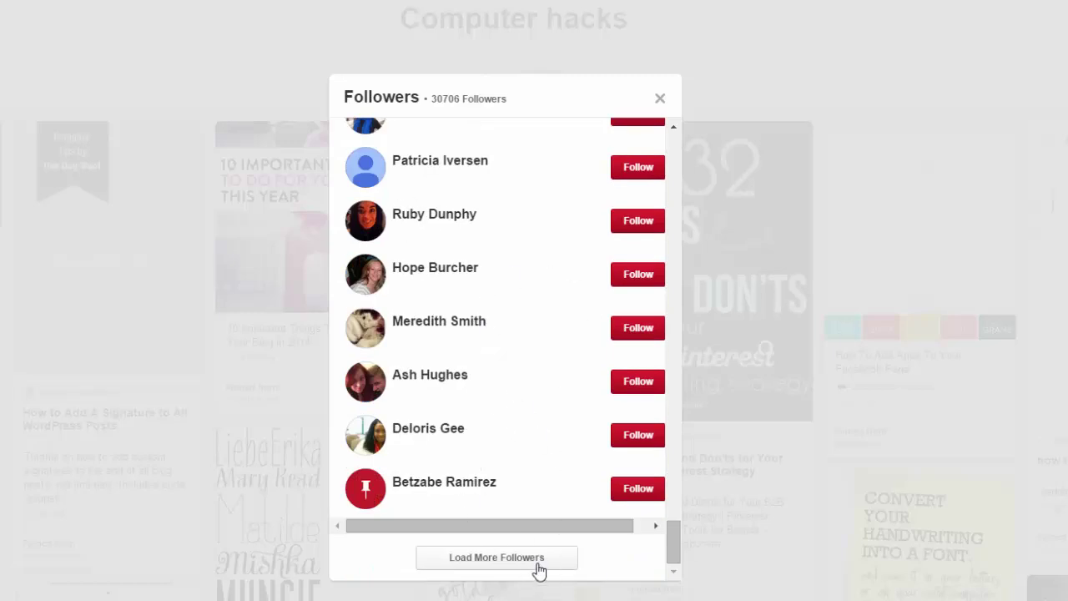
pyautogui.click(507, 567)
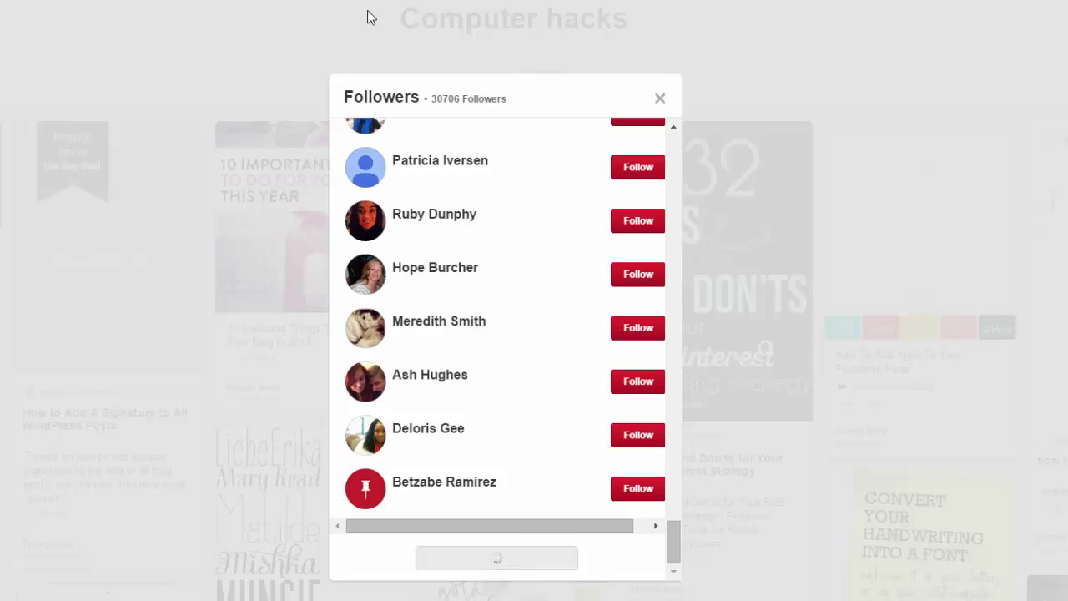
pyautogui.scroll(-3, 501, 301)
pyautogui.scroll(5, 477, 288)
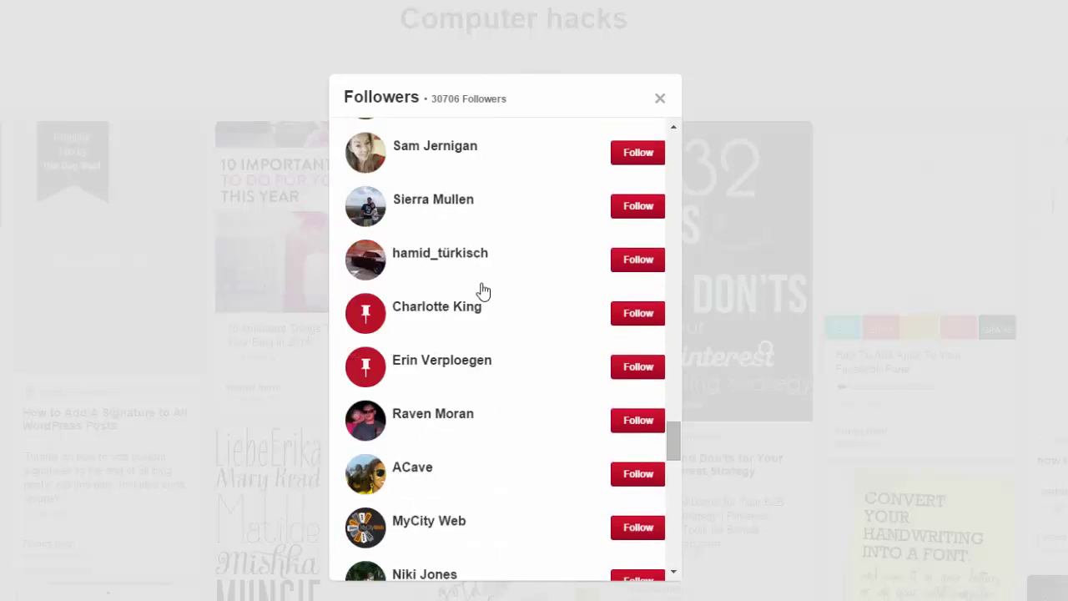
pyautogui.scroll(5, 480, 288)
pyautogui.scroll(5, 480, 284)
pyautogui.scroll(3, 480, 280)
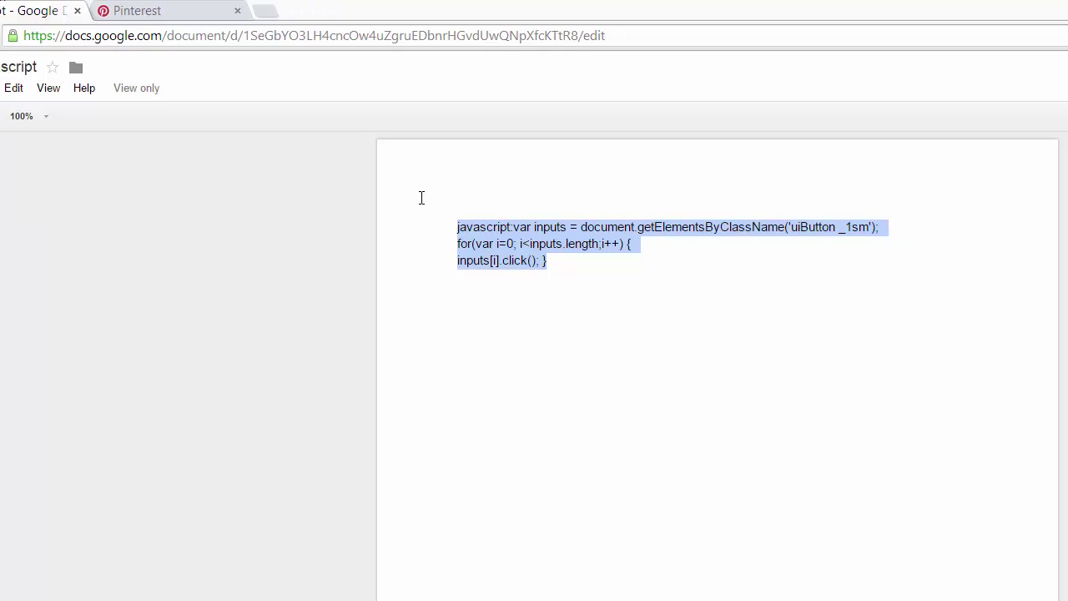
# - Select all three lines of the follow-loop code in the Google Doc
pyautogui.click(208, 288)
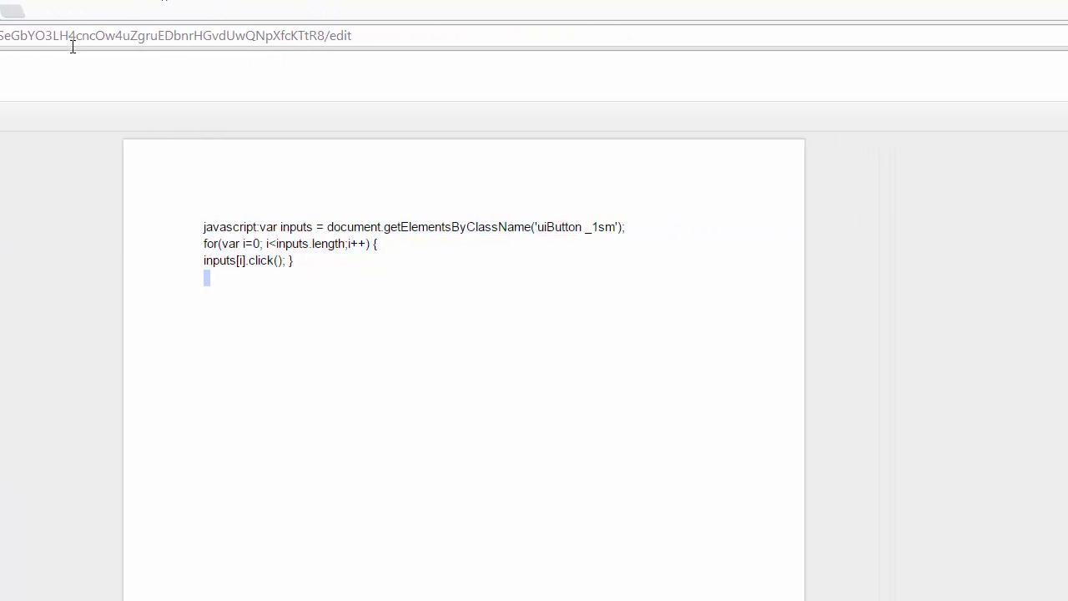
pyautogui.click(338, 262)
pyautogui.hotkey('ctrl', 'a')
pyautogui.hotkey('ctrl', 'c')
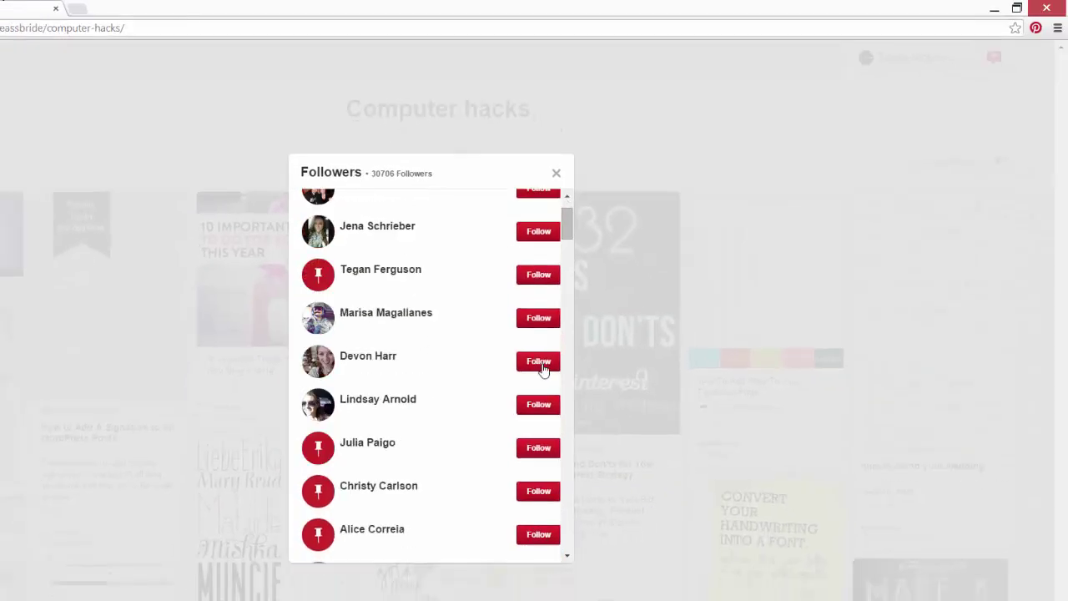
# - Paste the follow-loop snippet into Chrome's JavaScript console and highlight 'uiButton _1sm'
pyautogui.click(1058, 27)
pyautogui.moveTo(848, 406)
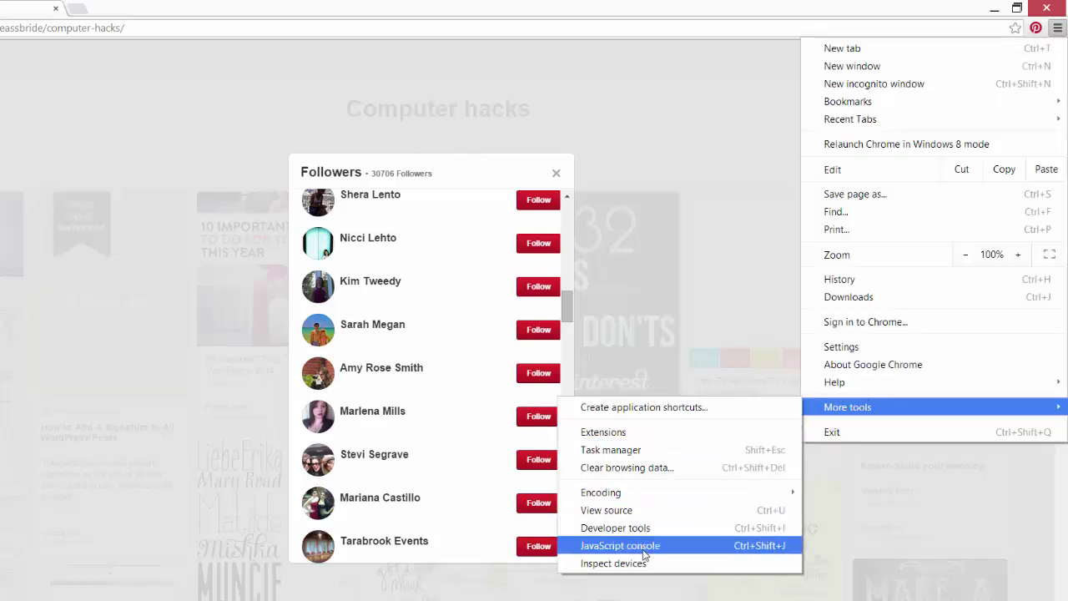
pyautogui.click(684, 546)
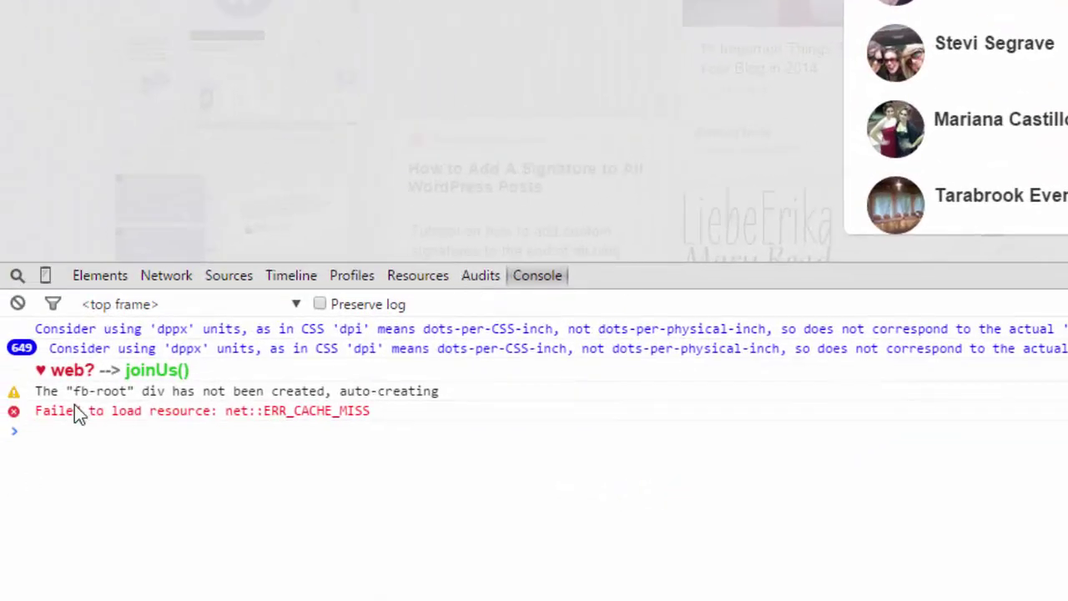
pyautogui.hotkey('ctrl', 'v')
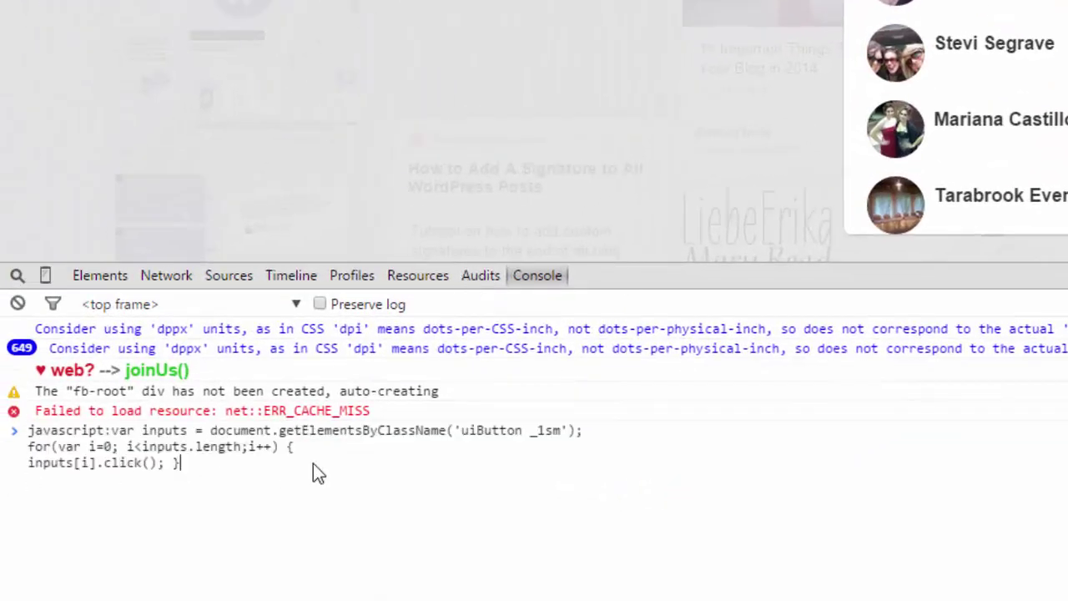
pyautogui.moveTo(462, 433)
pyautogui.mouseDown()
pyautogui.moveTo(501, 454)
pyautogui.moveTo(560, 439)
pyautogui.mouseUp()
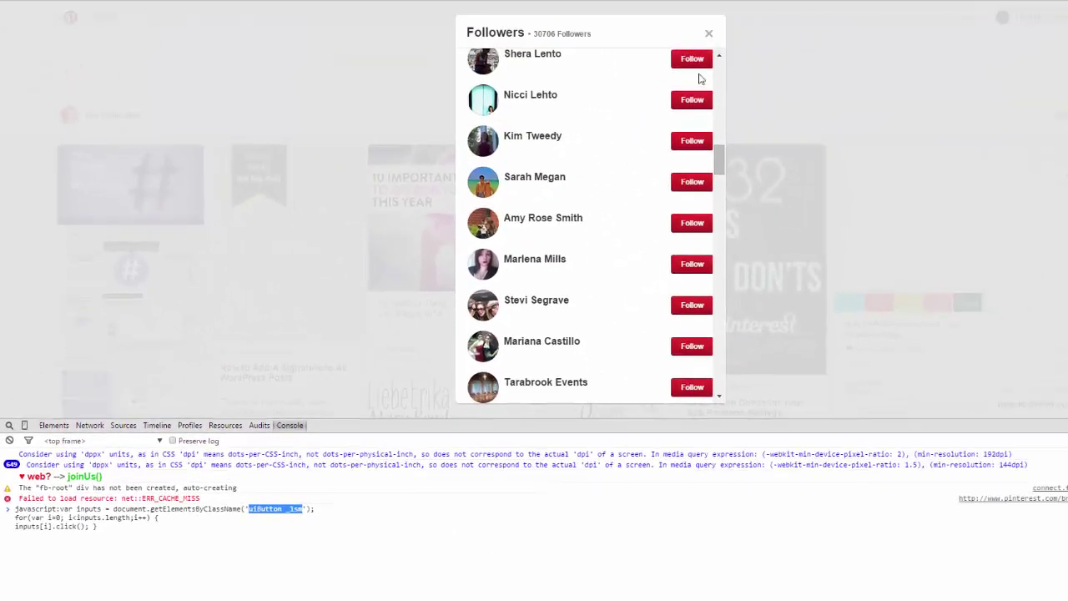
# - Inspect a follower's Follow button and copy its full class attribute string
pyautogui.scroll(-3, 659, 208)
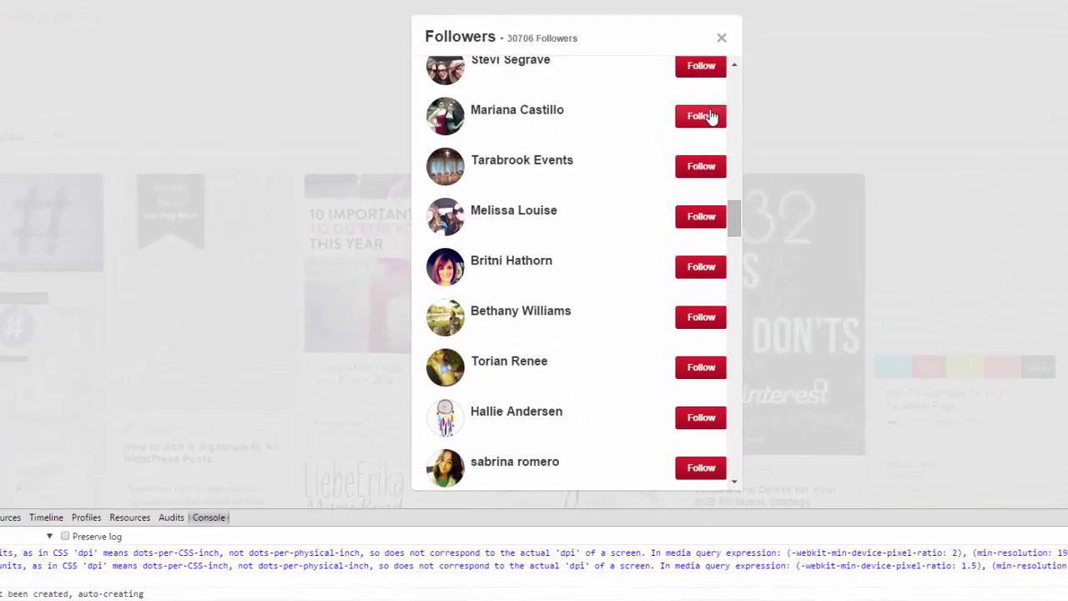
pyautogui.rightClick(704, 121)
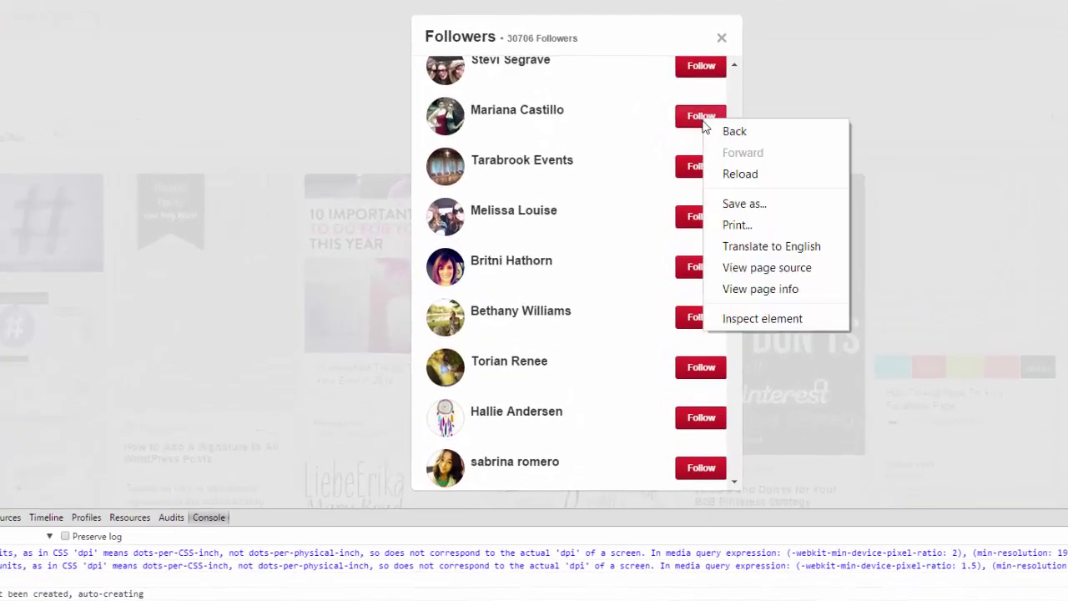
pyautogui.click(795, 322)
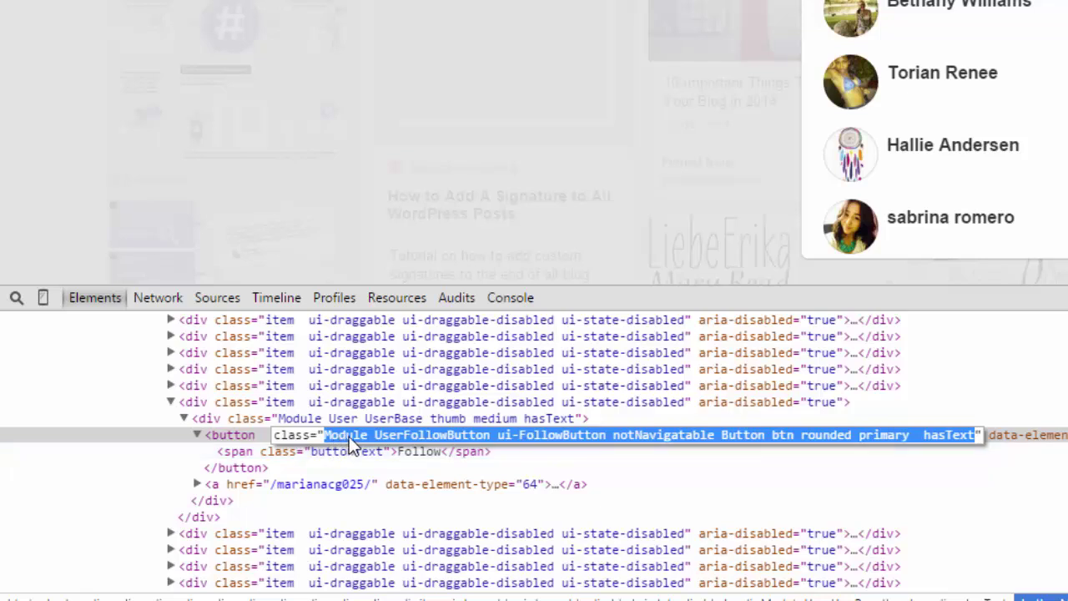
pyautogui.rightClick(349, 434)
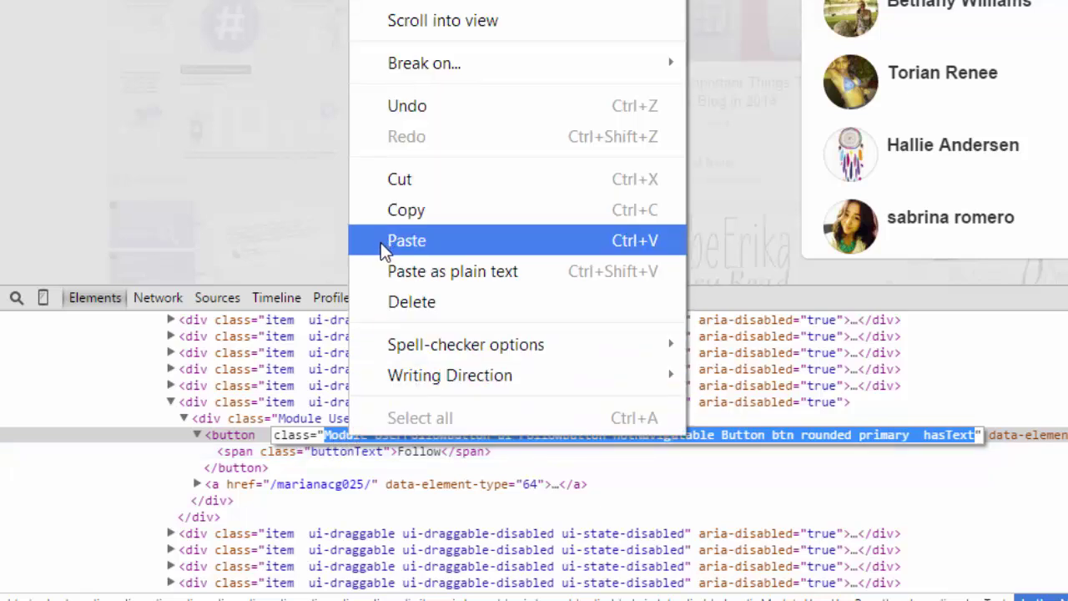
pyautogui.click(451, 208)
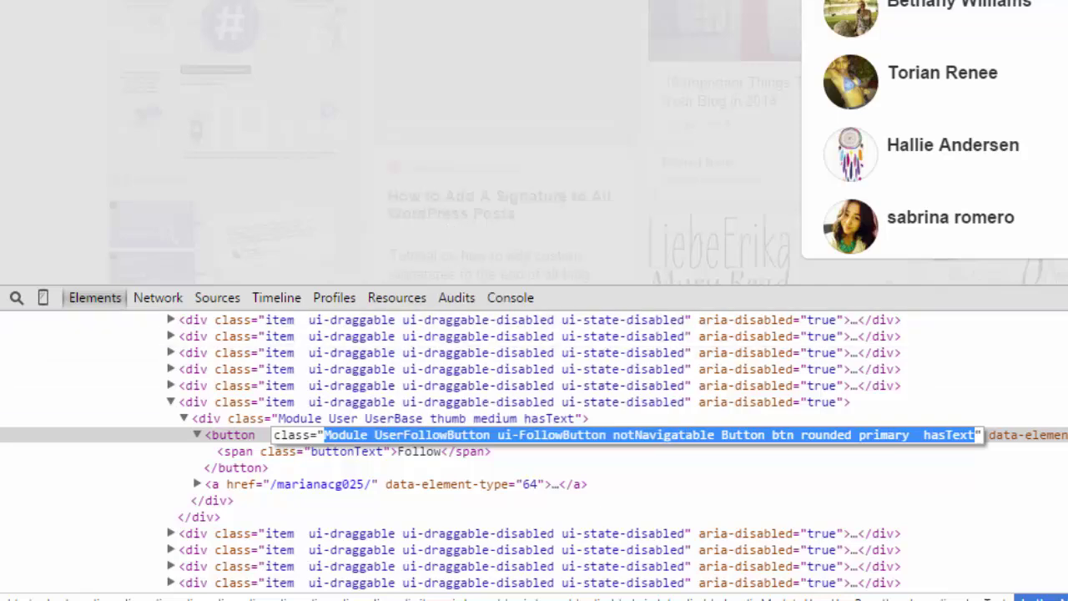
# - In the console snippet, replace 'uiButton _1sm' with the copied Follow button class
pyautogui.click(505, 298)
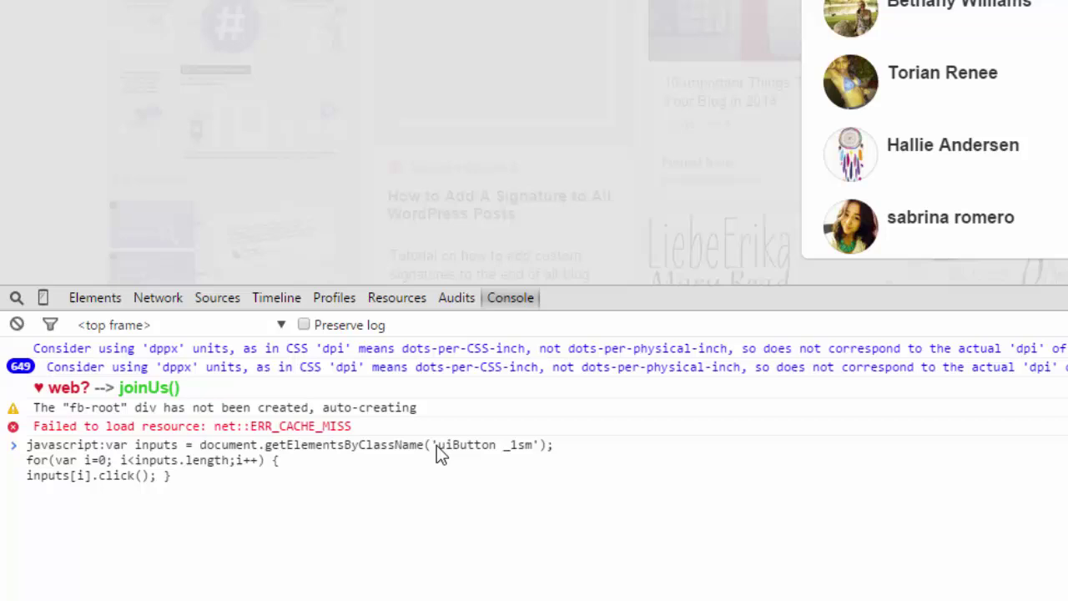
pyautogui.moveTo(438, 445)
pyautogui.mouseDown()
pyautogui.moveTo(490, 458)
pyautogui.moveTo(535, 445)
pyautogui.mouseUp()
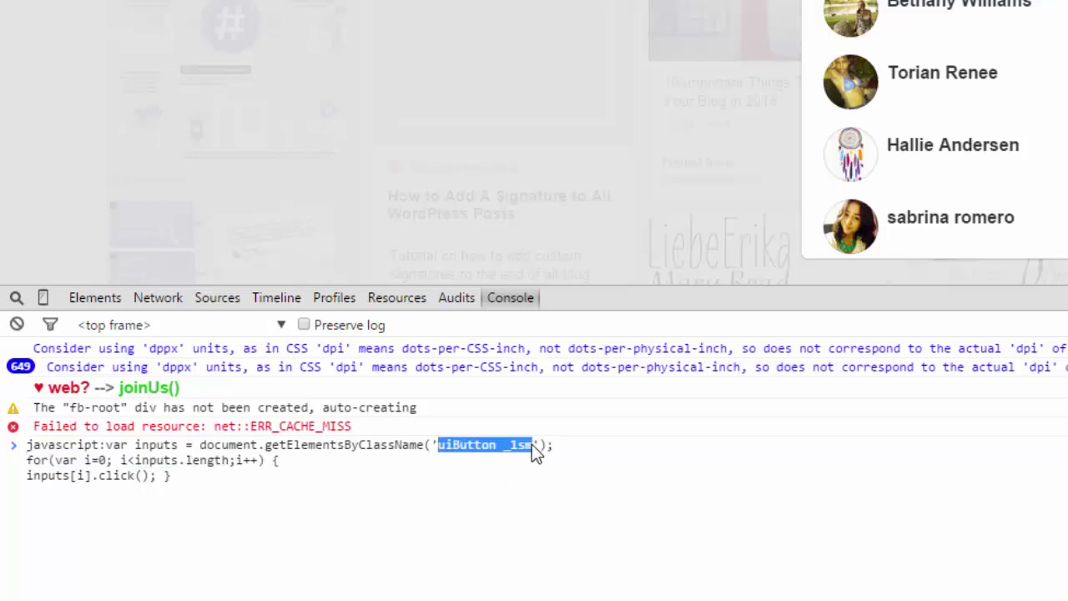
pyautogui.write('Module UserFollowButton ui-FollowButton notNavigatable Button btn rounded primary  hasText')
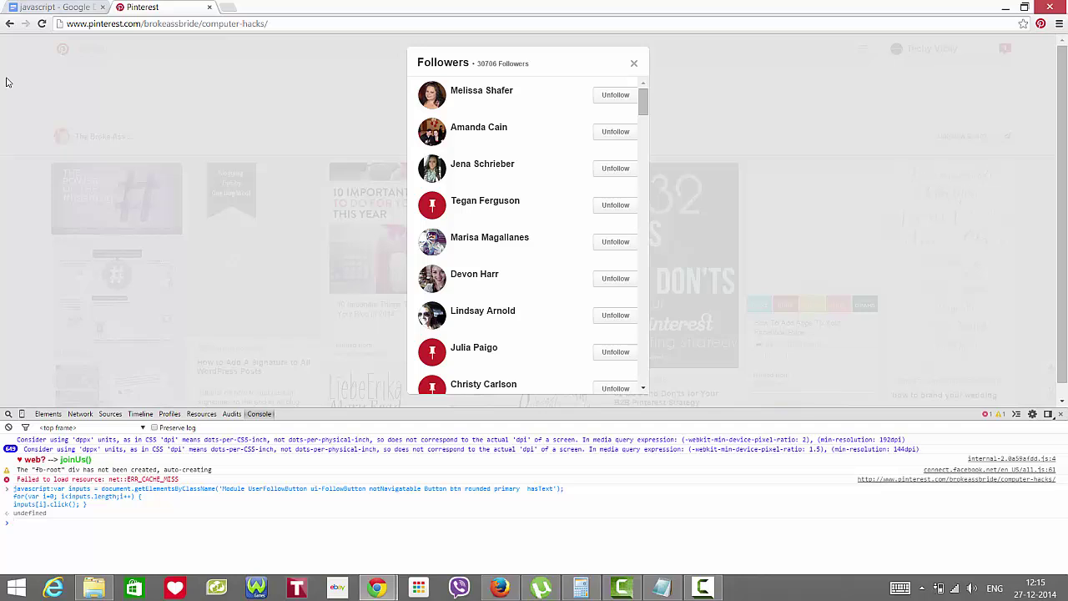
# - Scroll down the followers list to confirm more followers now show Unfollow
pyautogui.scroll(-5, 582, 267)
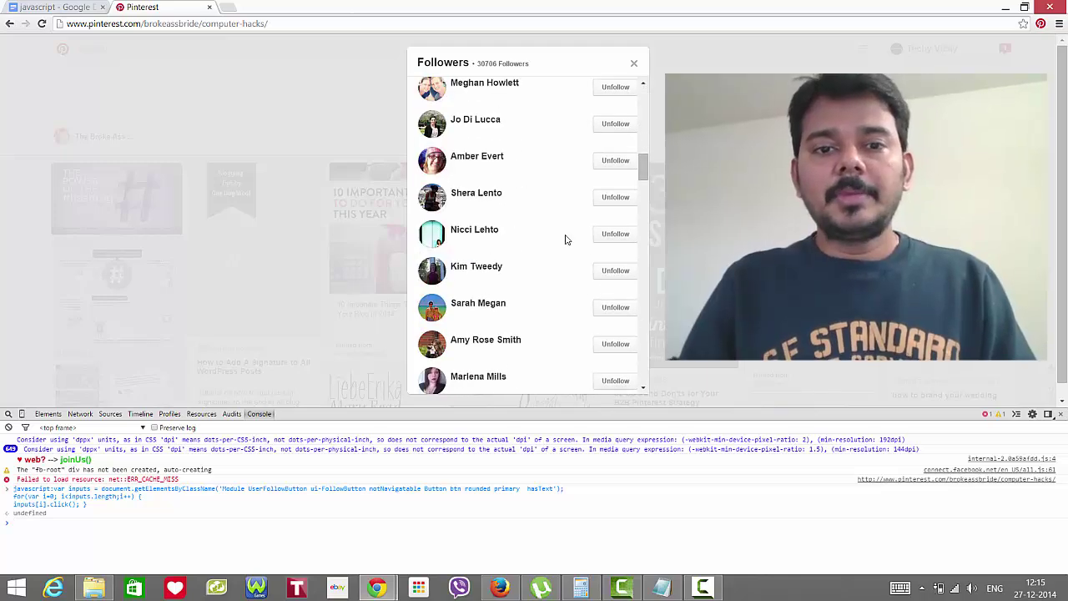